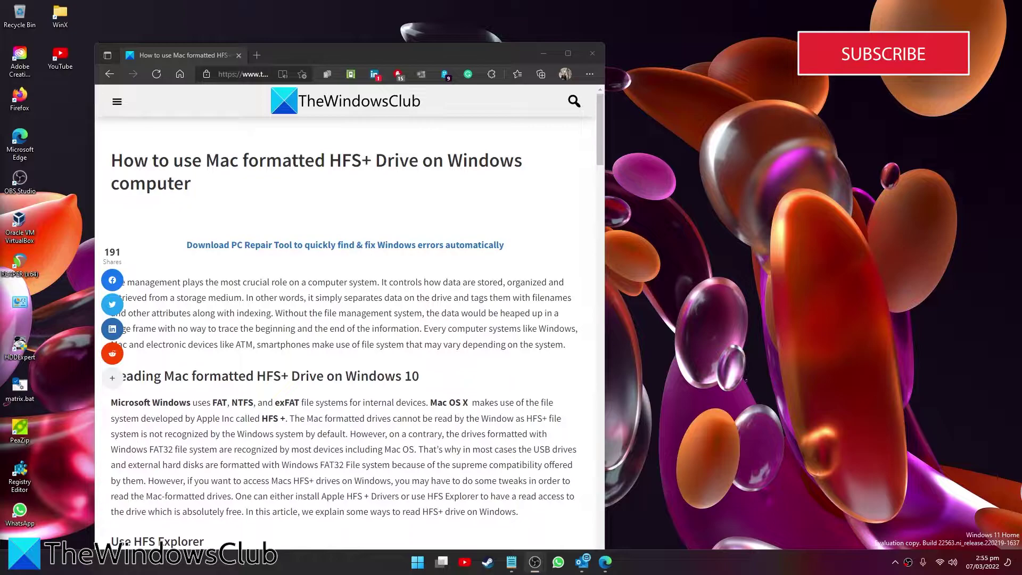
Download the HFSExplorer 2021.10.9 Windows installer from the Catacombae project page.
{"action": "scroll", "coordinate": [345, 394], "scroll_direction": "down", "scroll_amount": 7}
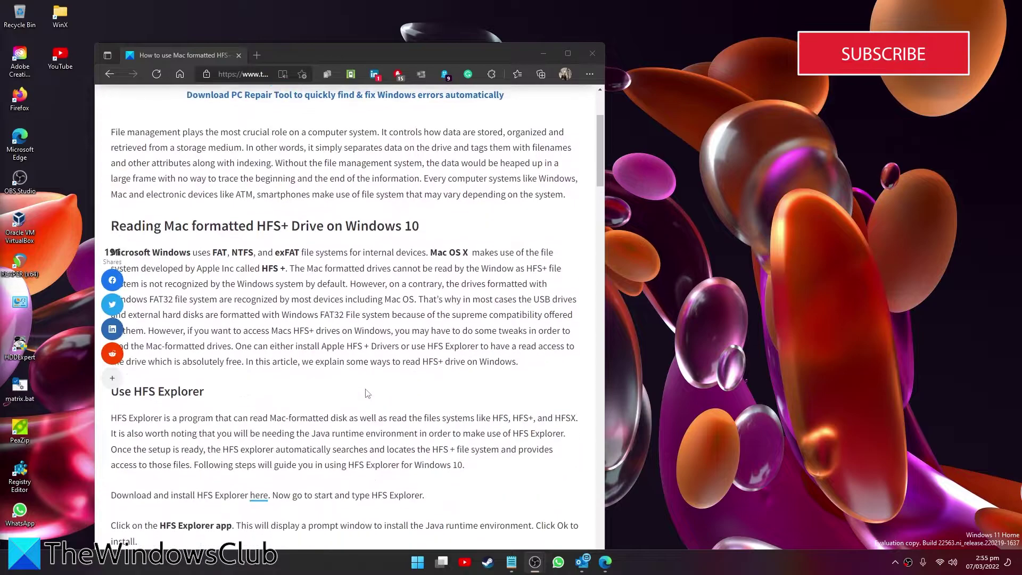
{"action": "left_click", "coordinate": [258, 269]}
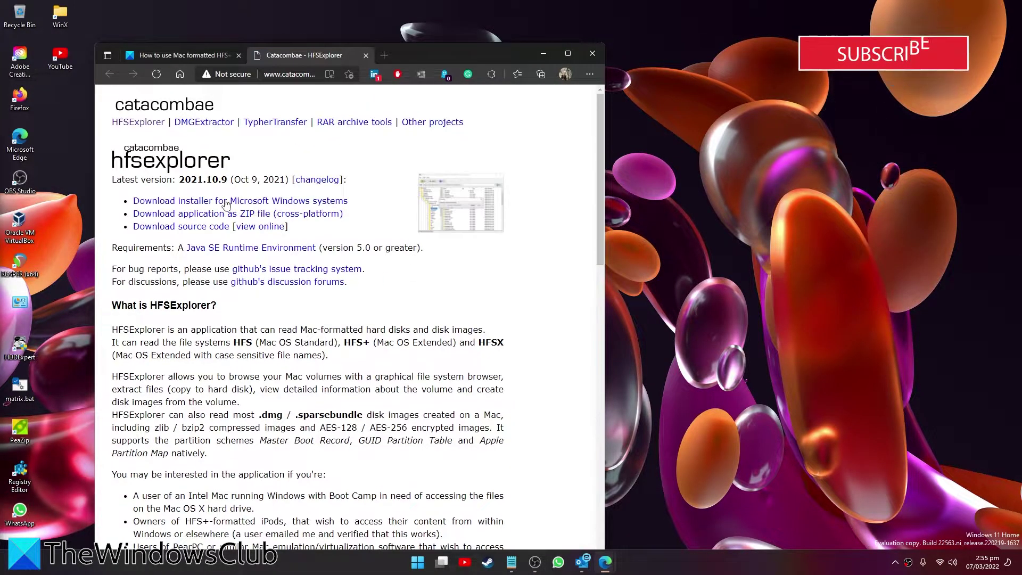
{"action": "left_click", "coordinate": [225, 202]}
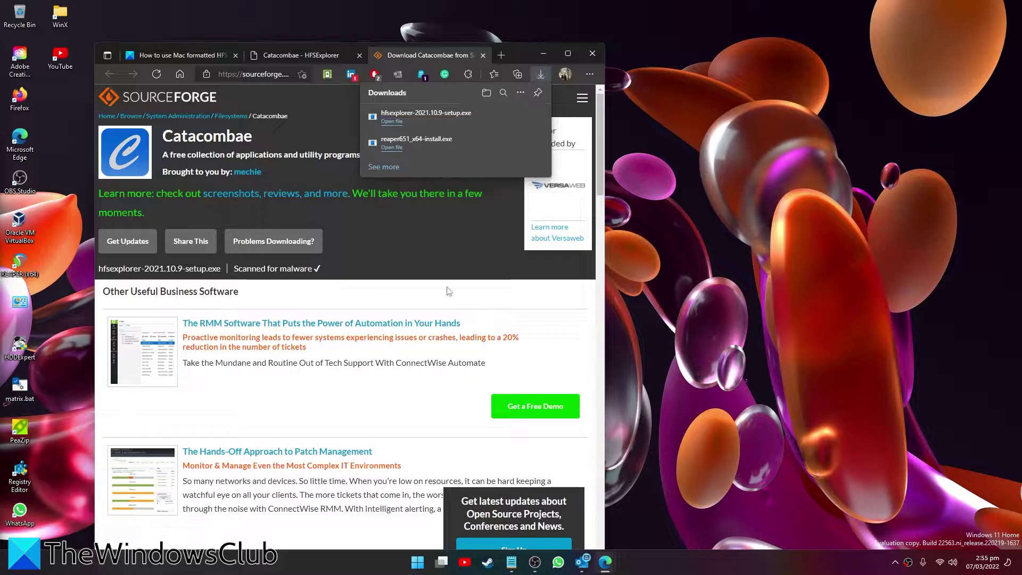
Run hfsexplorer-2021.10.9-setup.exe and install with the license accepted and default components and Start menu folder.
{"action": "left_click", "coordinate": [394, 121]}
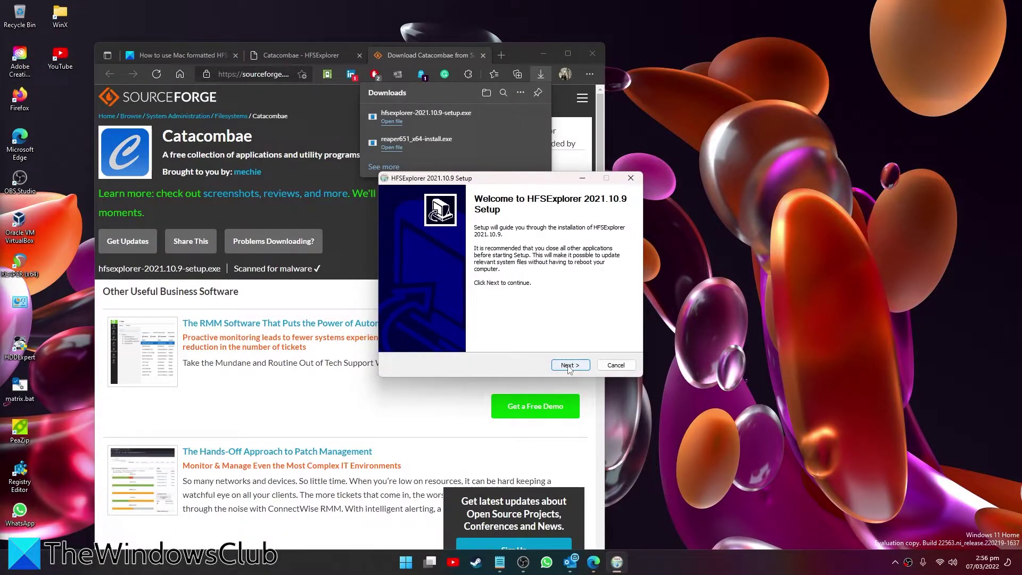
{"action": "left_click", "coordinate": [567, 366]}
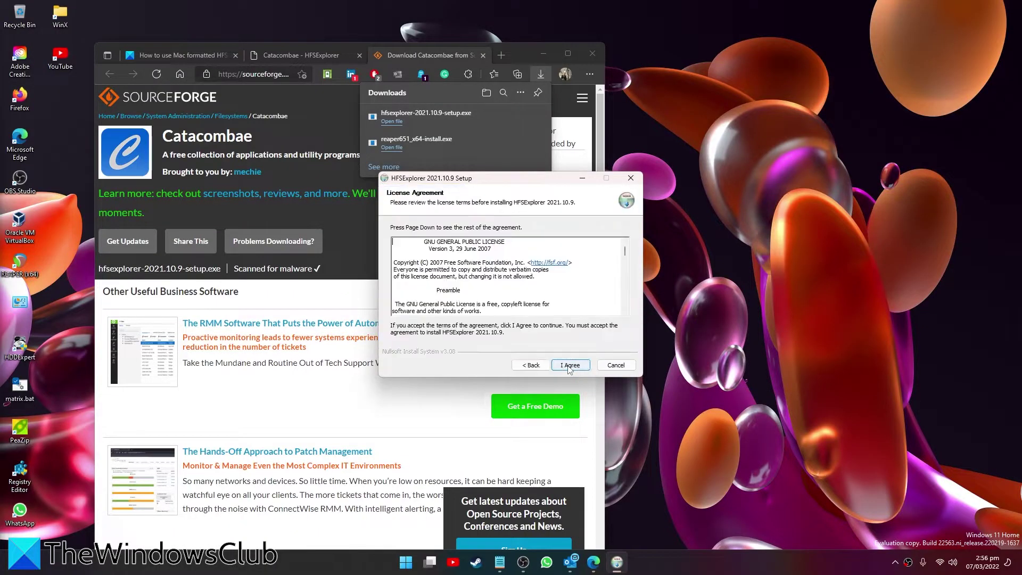
{"action": "left_click", "coordinate": [568, 367]}
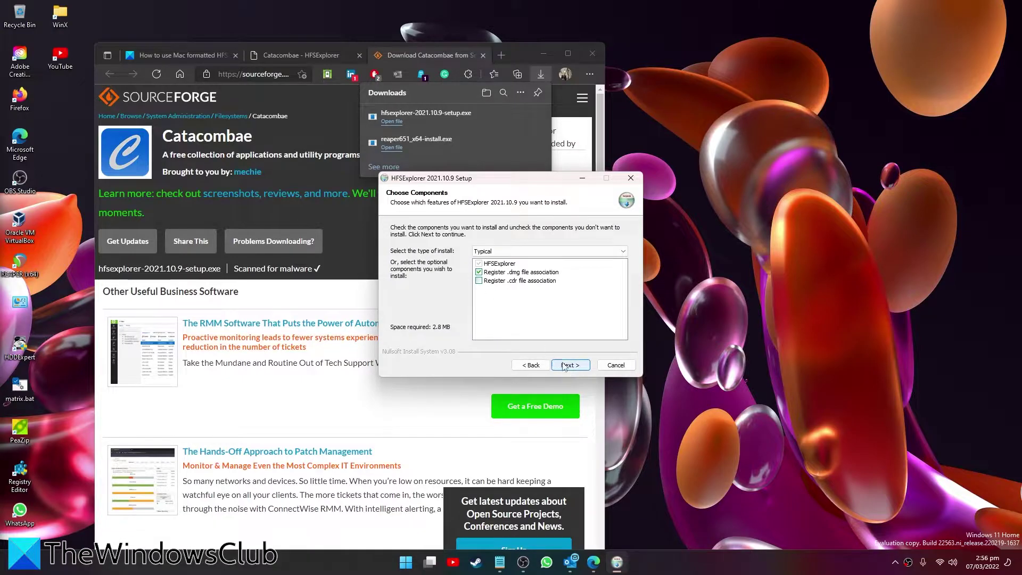
{"action": "left_click", "coordinate": [567, 367]}
{"action": "left_click", "coordinate": [565, 367]}
{"action": "left_click", "coordinate": [569, 365]}
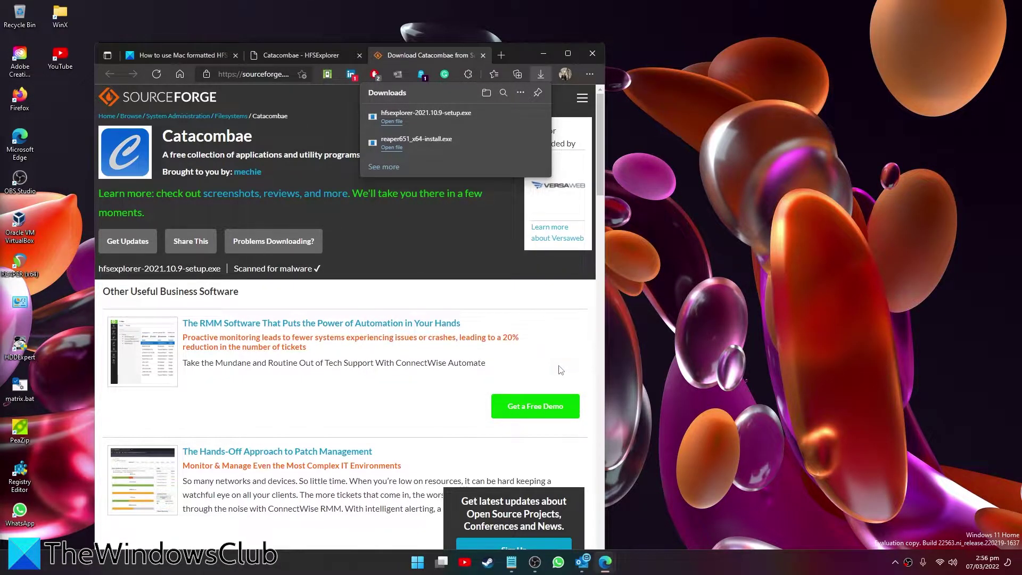
{"action": "left_click", "coordinate": [418, 561]}
Launch HFSExplorer from the Start menu's Recommended list.
{"action": "left_click", "coordinate": [423, 427]}
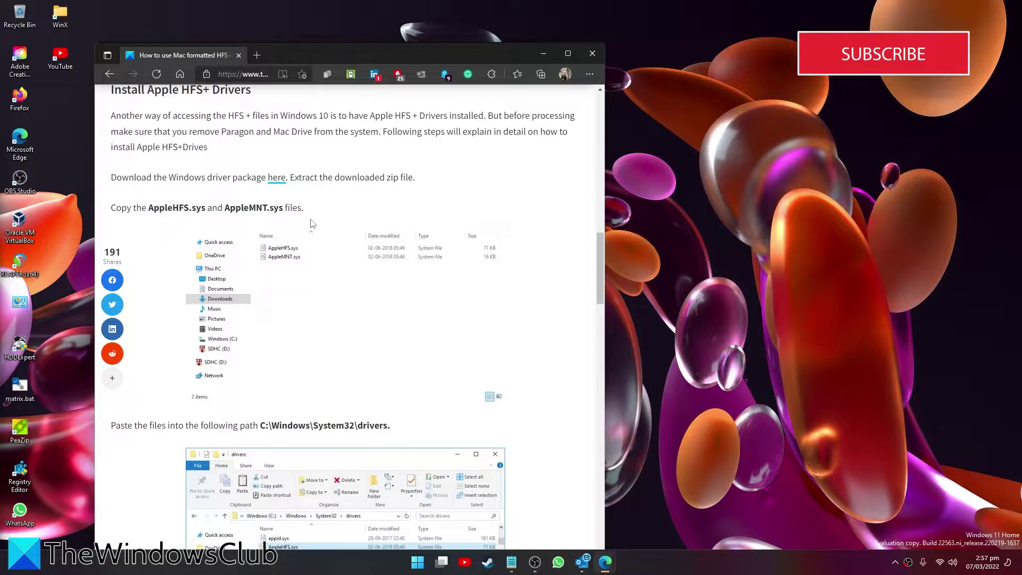
Follow the article's driver link to the MacRumors Apple HFS+ Windows Driver forum thread.
{"action": "left_click", "coordinate": [274, 180]}
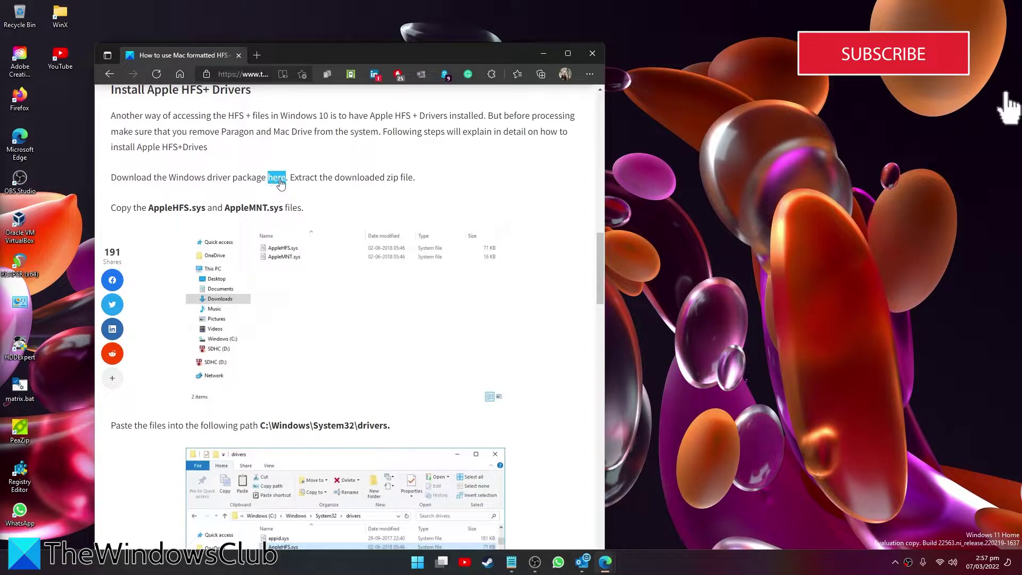
{"action": "left_click", "coordinate": [281, 182]}
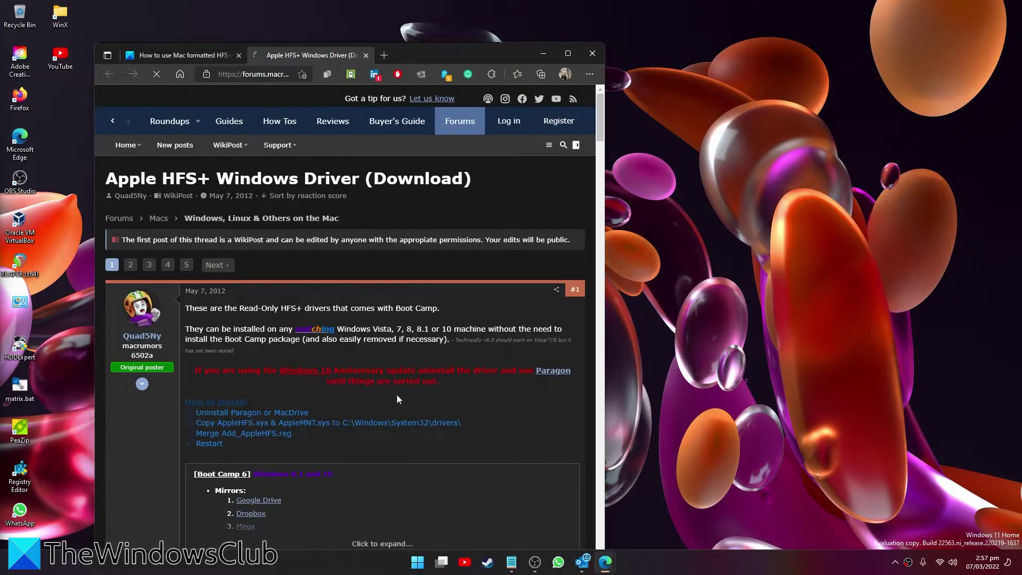
{"action": "scroll", "coordinate": [396, 373], "scroll_direction": "down", "scroll_amount": 5}
{"action": "scroll", "coordinate": [396, 373], "scroll_direction": "up", "scroll_amount": 1}
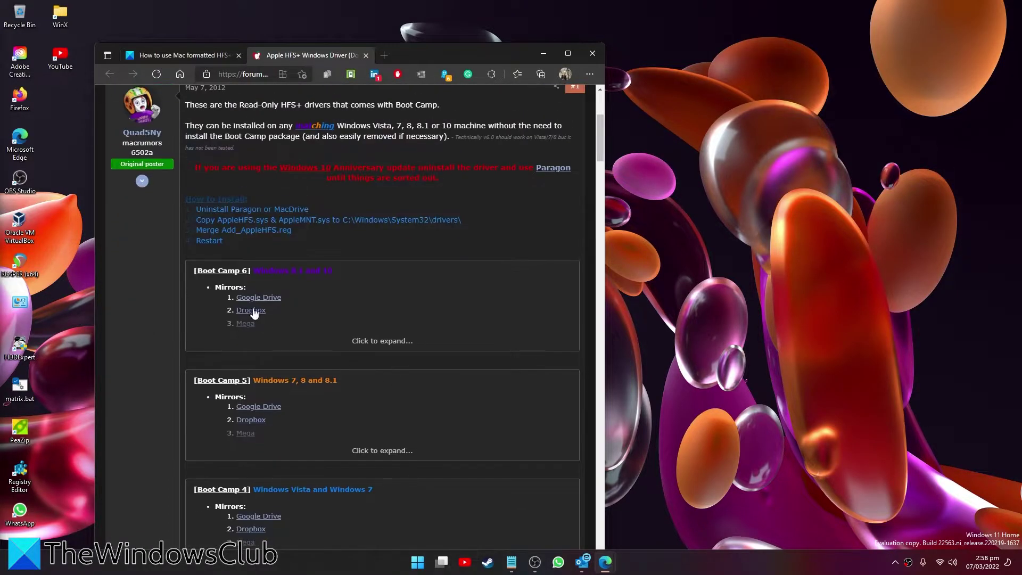
Expand Boot Camp 6 and download Apple_HFS_Read_Only_Driver_v6.0.1.0.zip from the Google Drive mirror.
{"action": "left_click", "coordinate": [393, 341]}
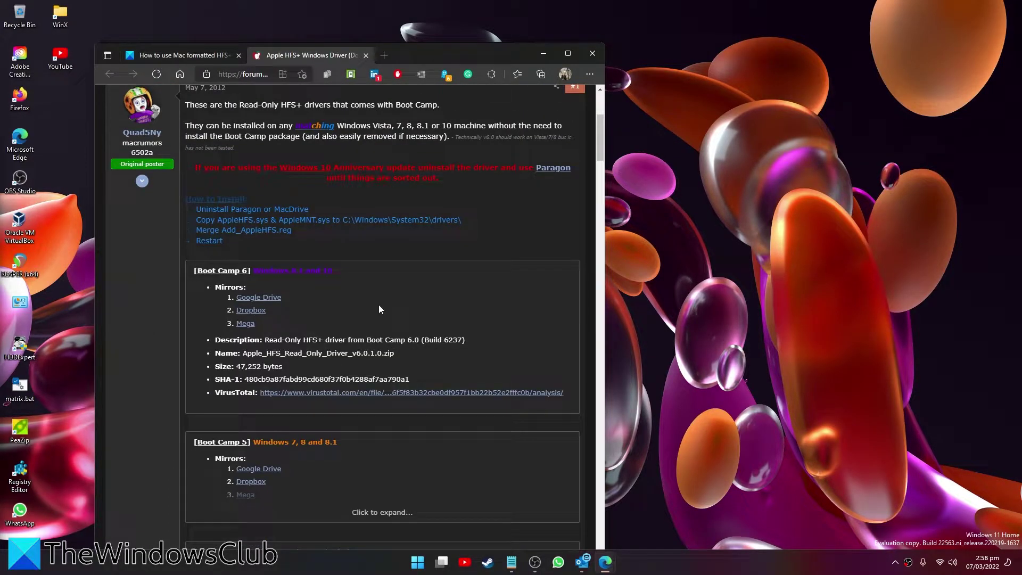
{"action": "scroll", "coordinate": [319, 335], "scroll_direction": "up", "scroll_amount": 2}
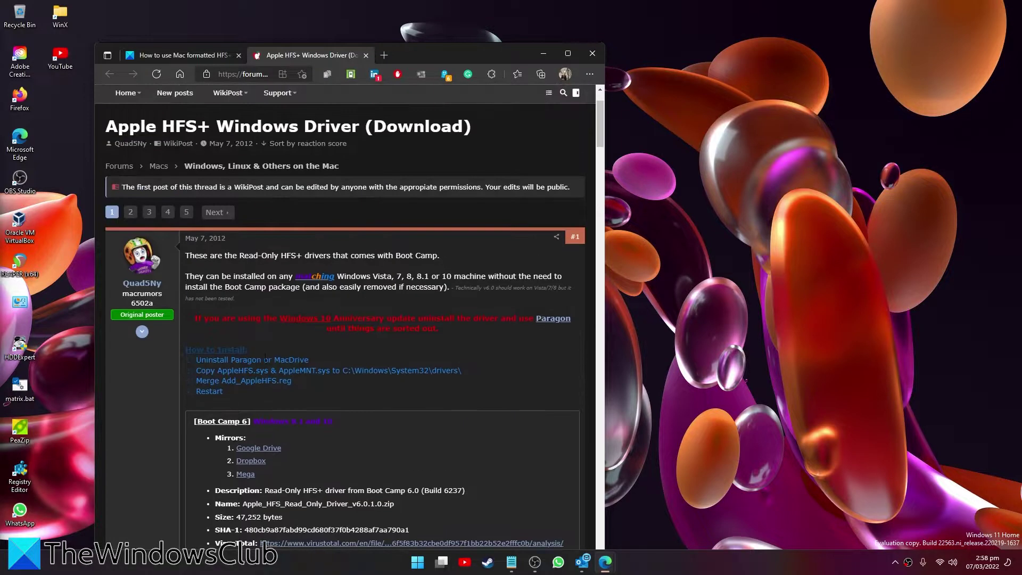
{"action": "scroll", "coordinate": [308, 347], "scroll_direction": "down", "scroll_amount": 8}
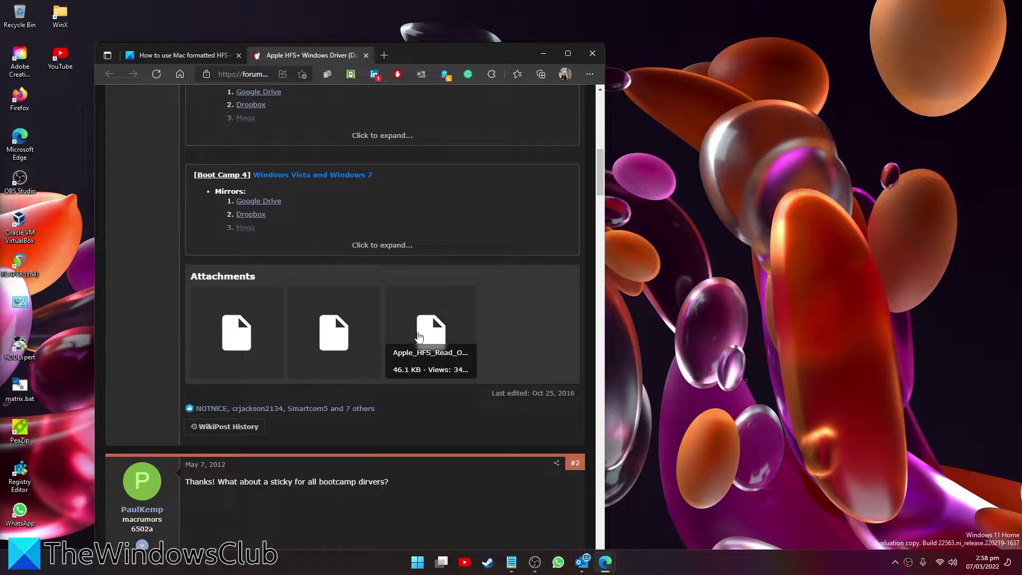
{"action": "scroll", "coordinate": [349, 353], "scroll_direction": "down", "scroll_amount": 1}
{"action": "scroll", "coordinate": [349, 354], "scroll_direction": "up", "scroll_amount": 8}
{"action": "scroll", "coordinate": [350, 353], "scroll_direction": "up", "scroll_amount": 1}
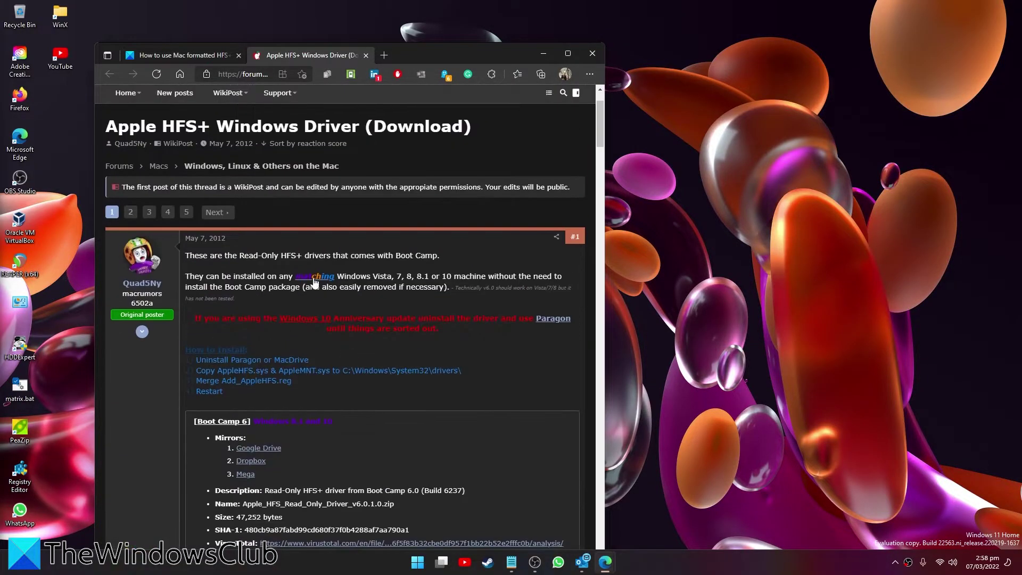
{"action": "scroll", "coordinate": [287, 293], "scroll_direction": "down", "scroll_amount": 2}
{"action": "left_click", "coordinate": [257, 297]}
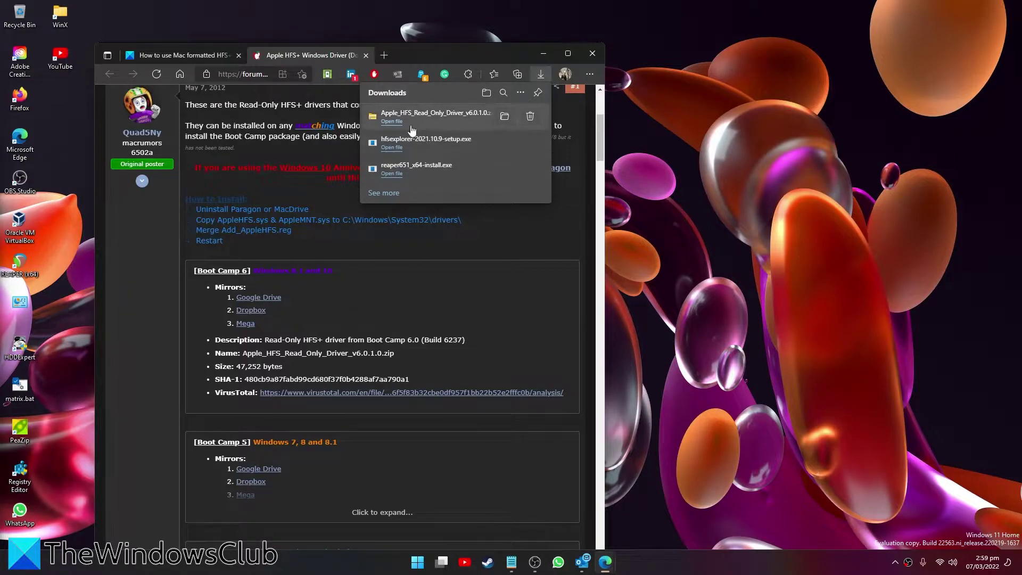
Open the downloaded driver zip and go into its Apple_HFS_for_NT6x\x86_64 folder.
{"action": "left_click", "coordinate": [392, 122]}
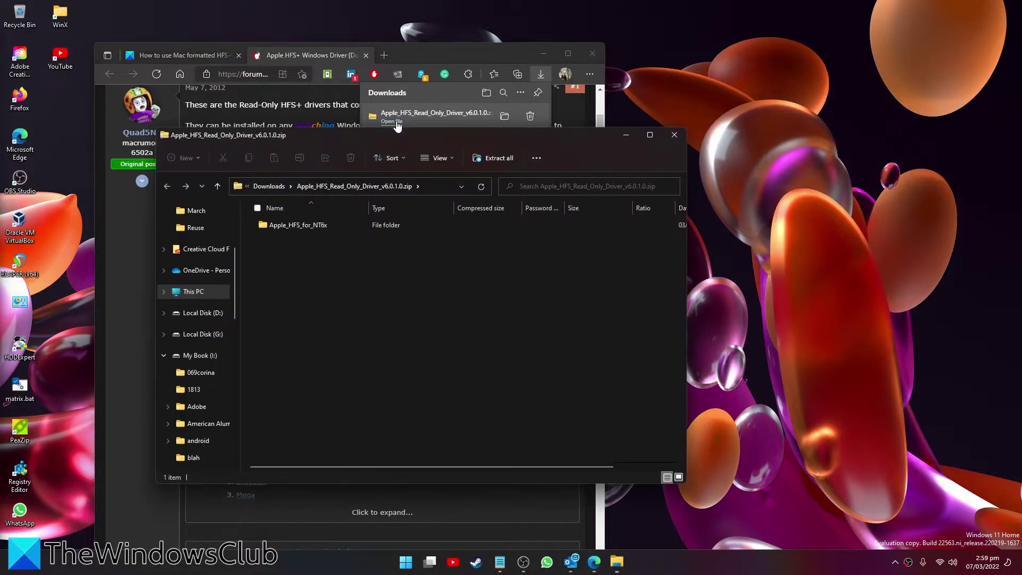
{"action": "left_click", "coordinate": [299, 229]}
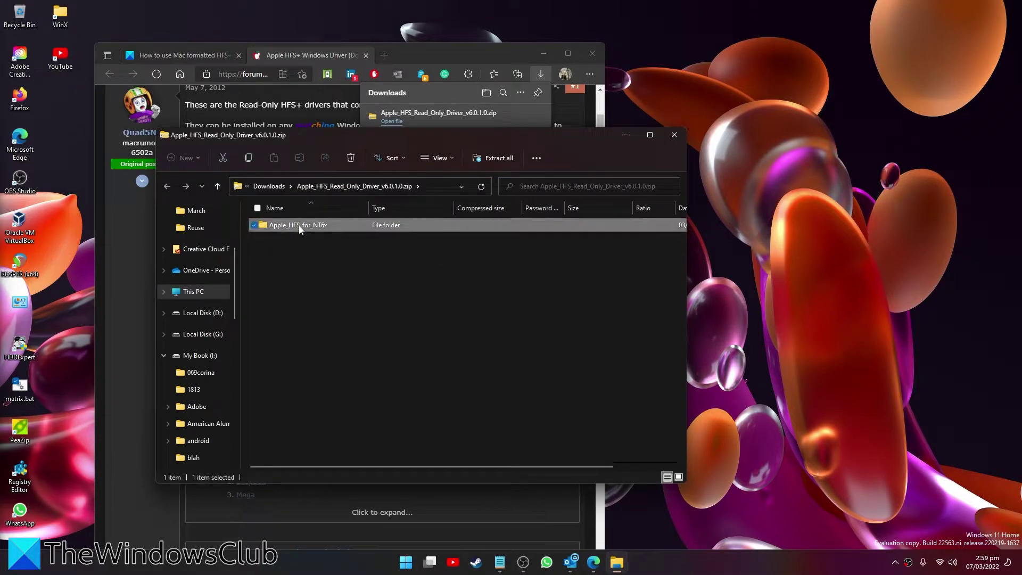
{"action": "right_click", "coordinate": [300, 228]}
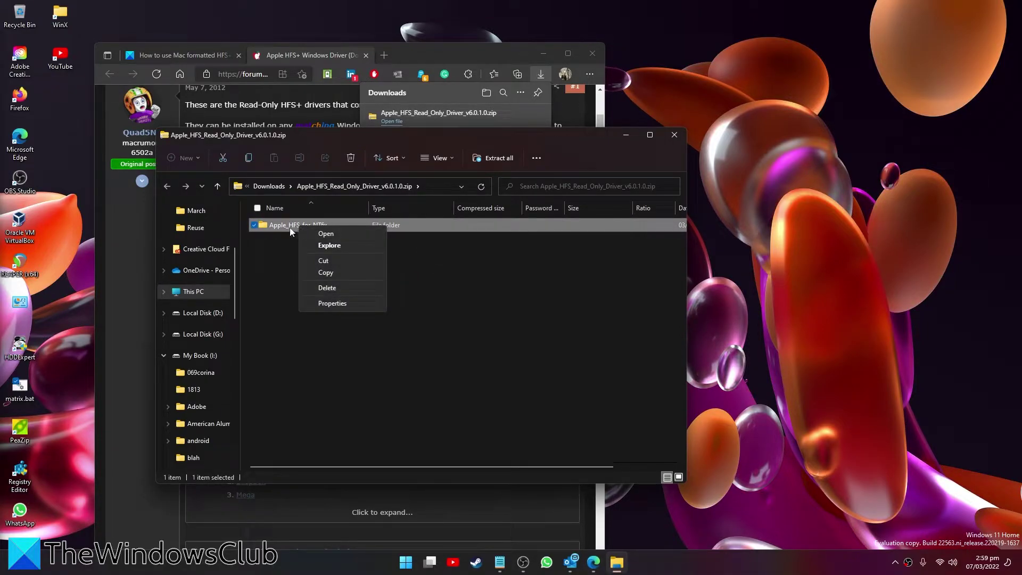
{"action": "double_click", "coordinate": [289, 229]}
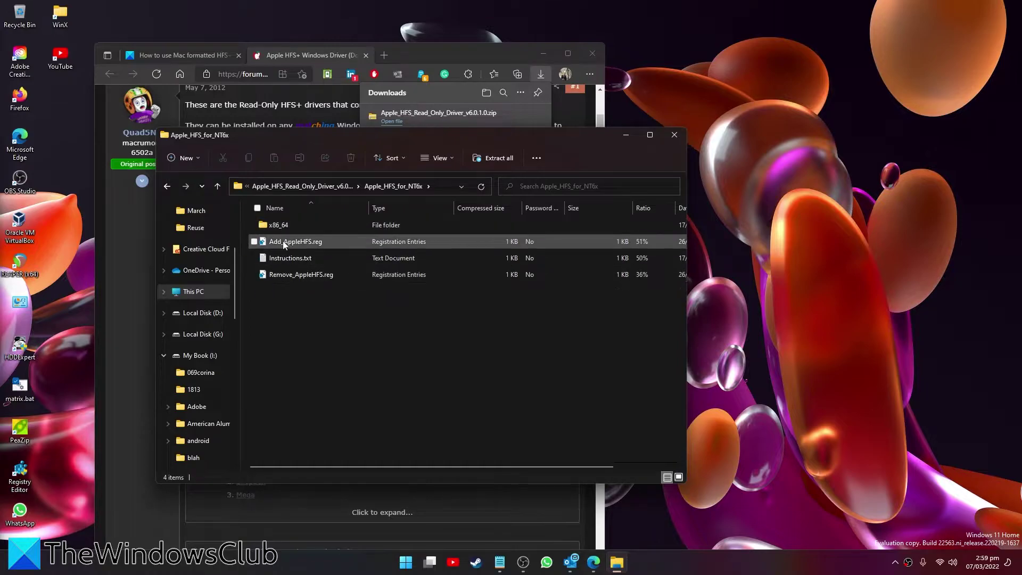
{"action": "left_click", "coordinate": [285, 226]}
{"action": "double_click", "coordinate": [285, 226]}
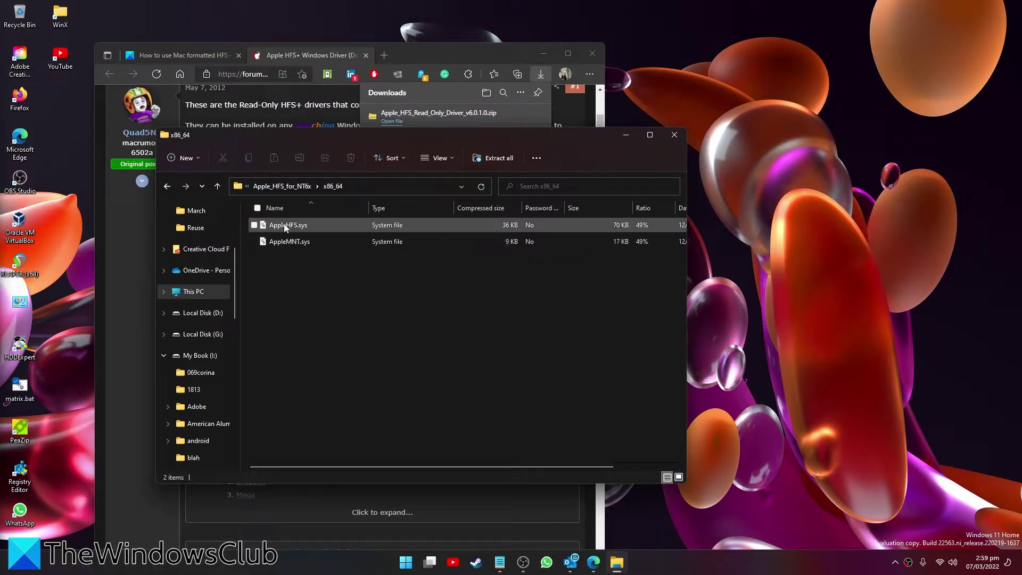
Copy both AppleHFS.sys and AppleMNT.sys to the clipboard.
{"action": "left_click", "coordinate": [254, 226]}
{"action": "left_click", "coordinate": [254, 242]}
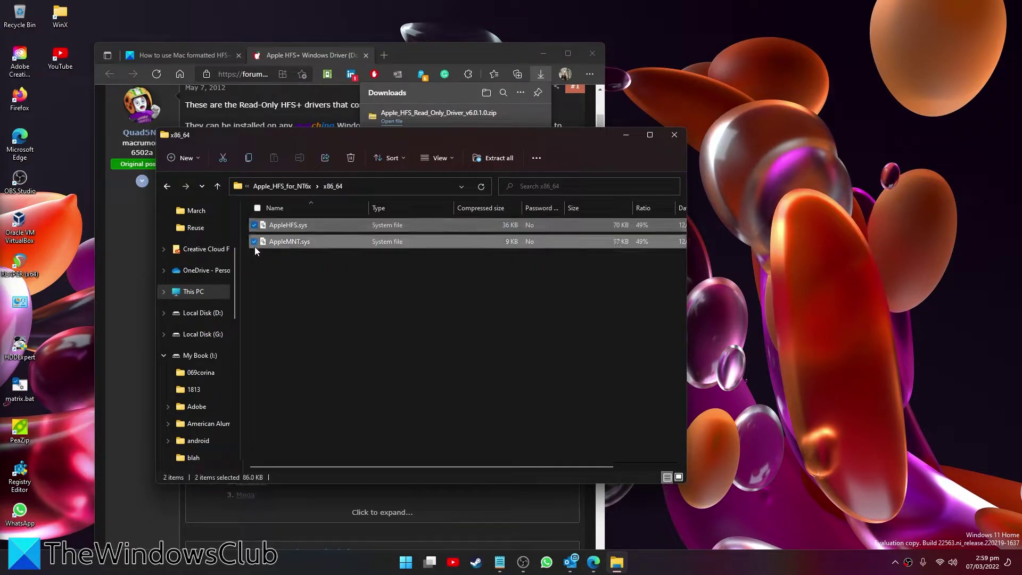
{"action": "right_click", "coordinate": [309, 243]}
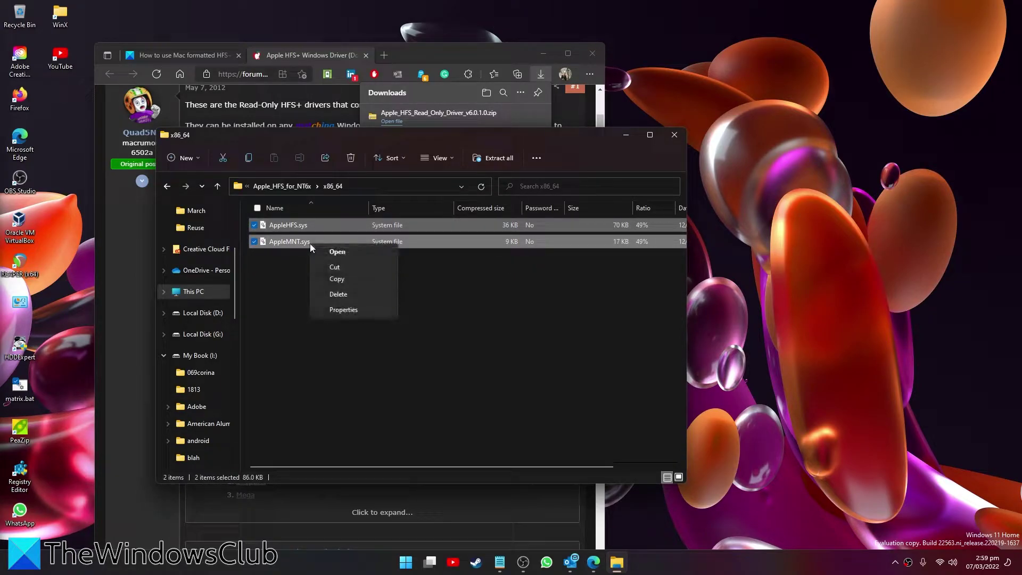
{"action": "left_click", "coordinate": [321, 276]}
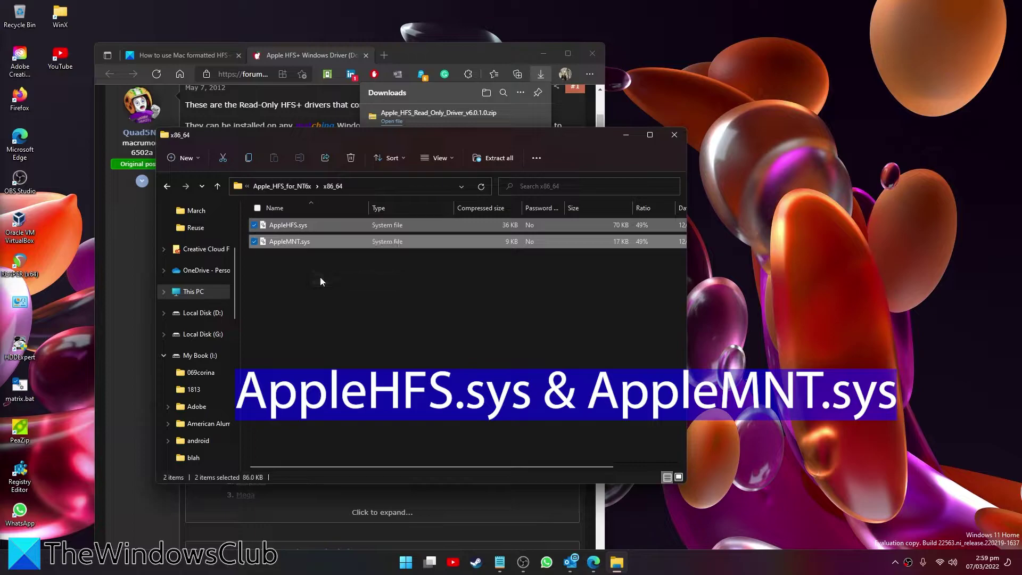
Restore the Explorer window and go to c:\windows\system32\drivers through the address bar.
{"action": "left_click", "coordinate": [618, 565]}
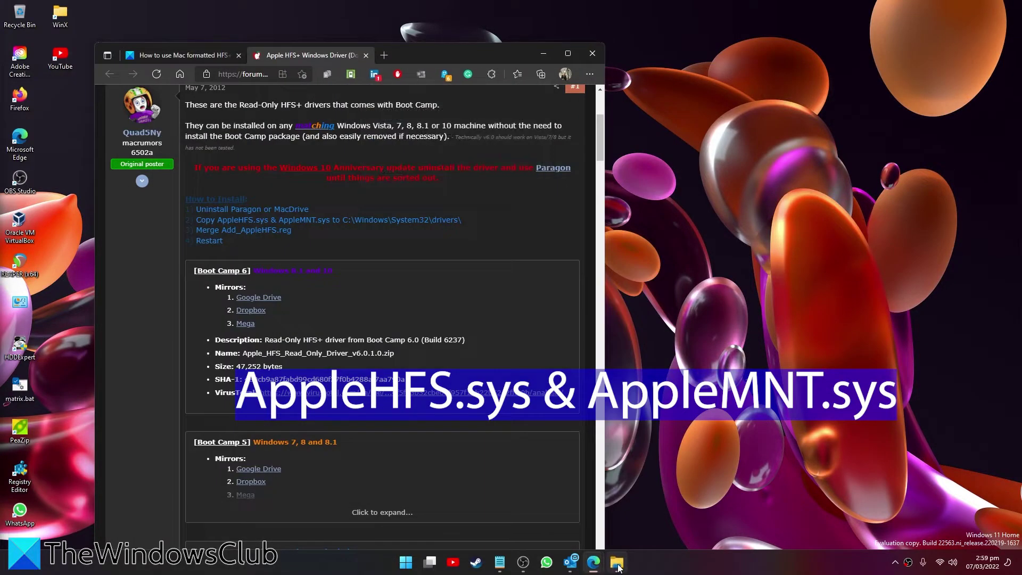
{"action": "left_click", "coordinate": [619, 565]}
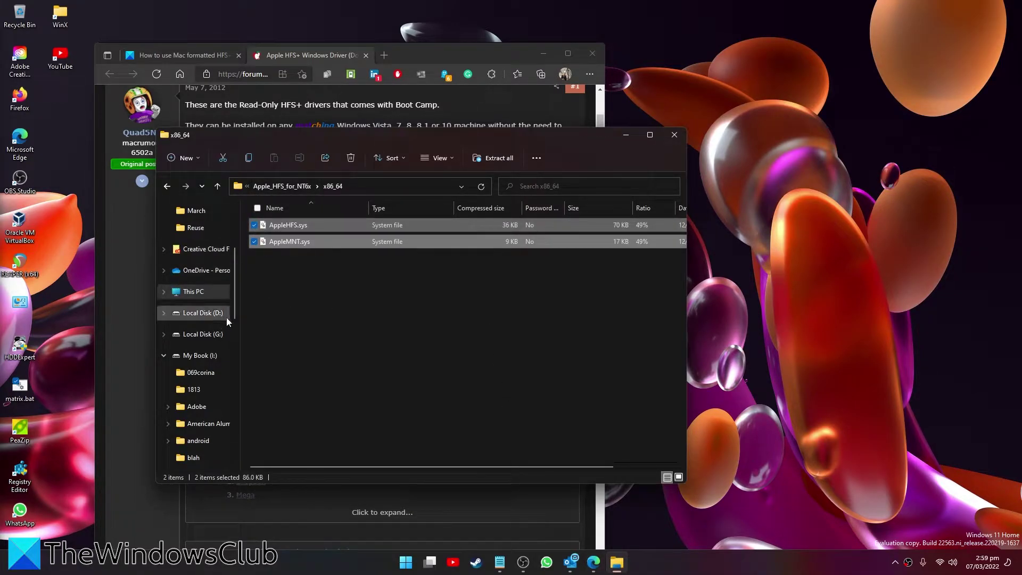
{"action": "left_click", "coordinate": [356, 186]}
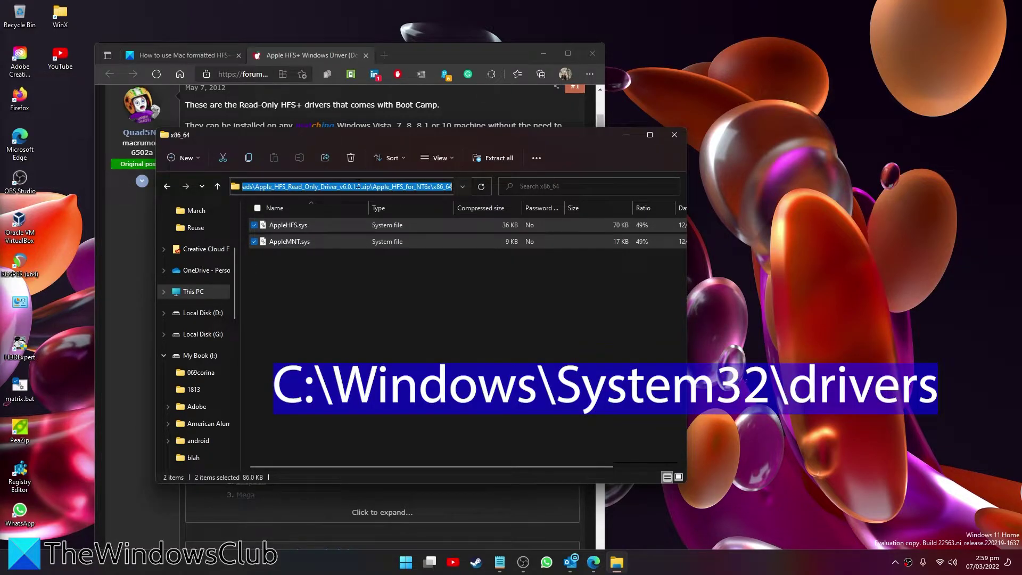
{"action": "type", "text": "c"}
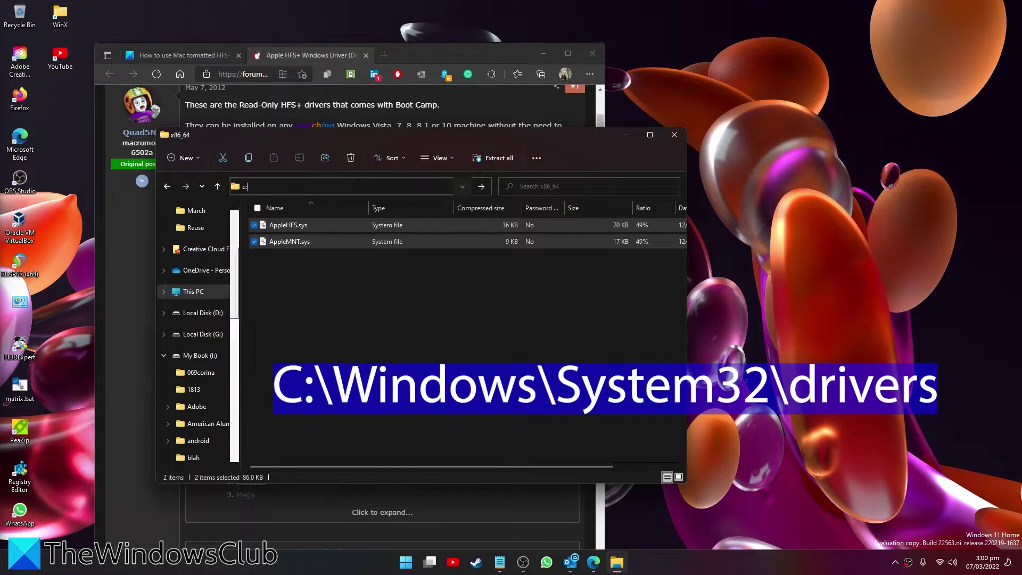
{"action": "type", "text": ":\\windows"}
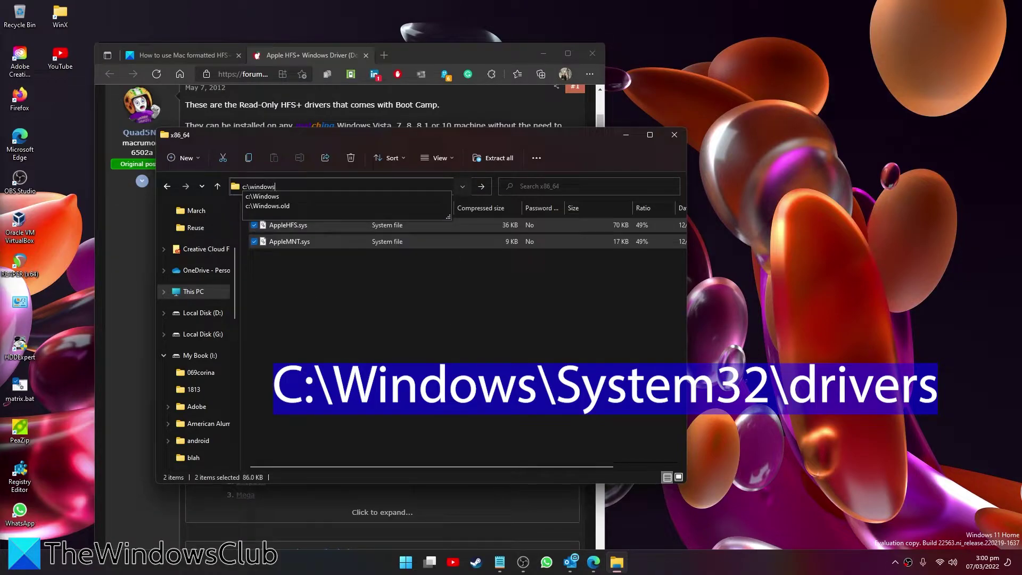
{"action": "type", "text": "\\s"}
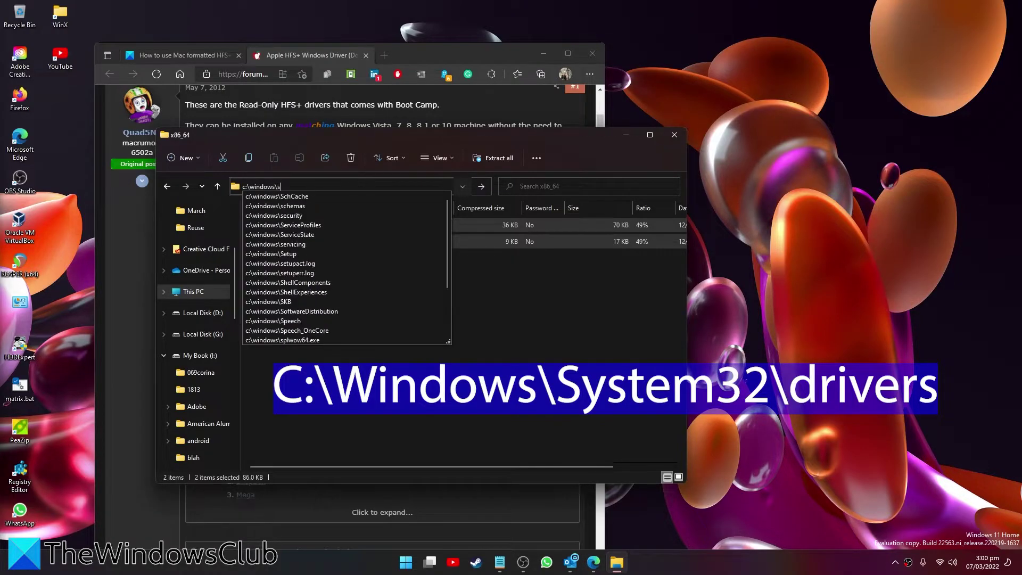
{"action": "type", "text": "ystem32"}
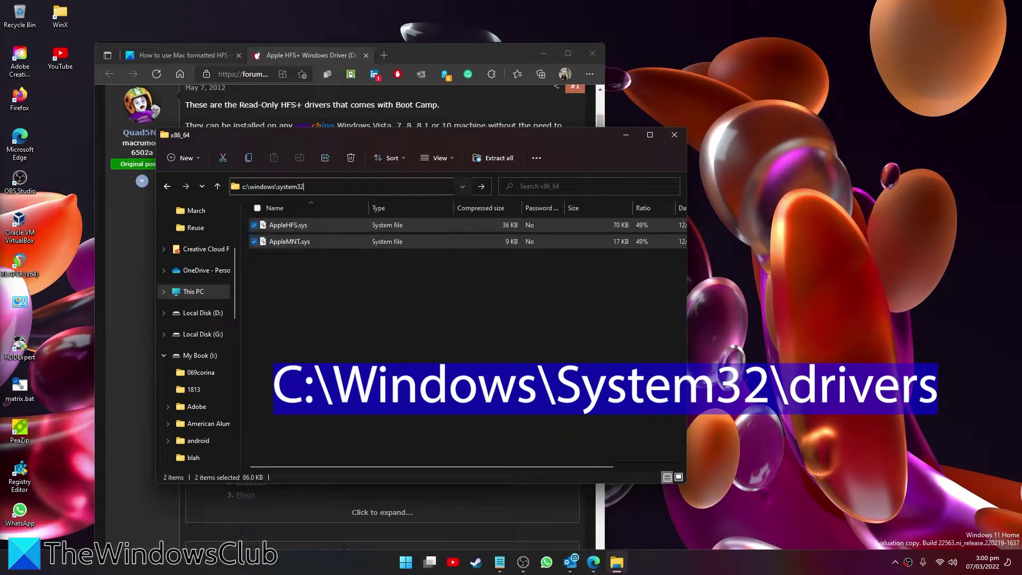
{"action": "type", "text": "\\driv"}
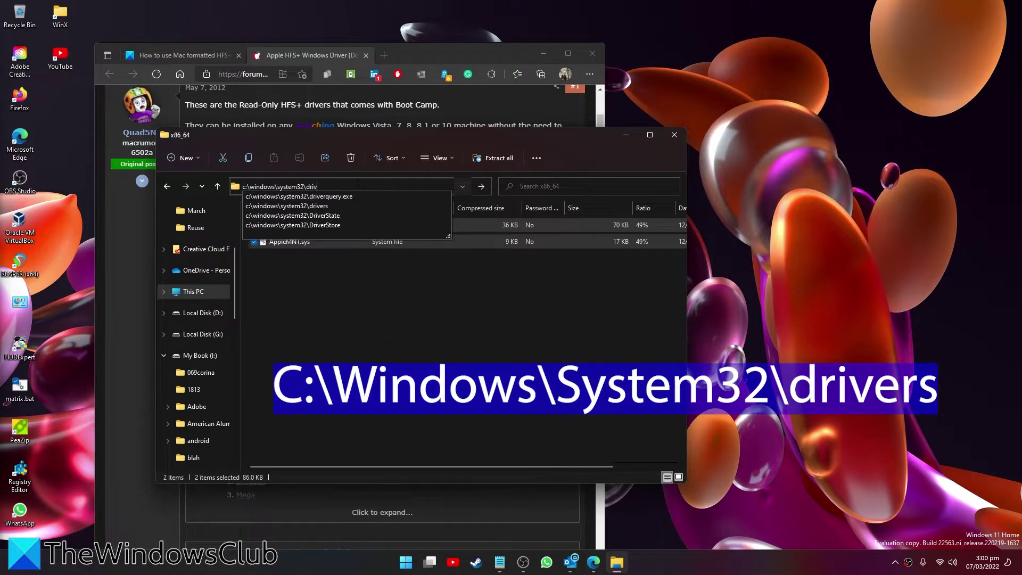
{"action": "type", "text": "ers"}
{"action": "key", "text": "Return"}
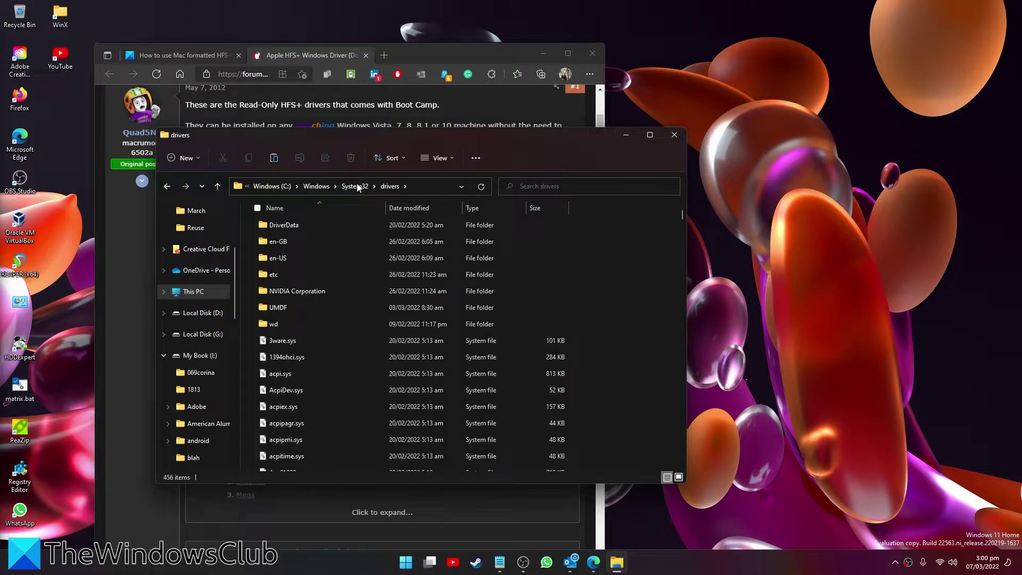
Scroll through the drivers folder and open its full background context menu for pasting.
{"action": "scroll", "coordinate": [279, 397], "scroll_direction": "down", "scroll_amount": 15}
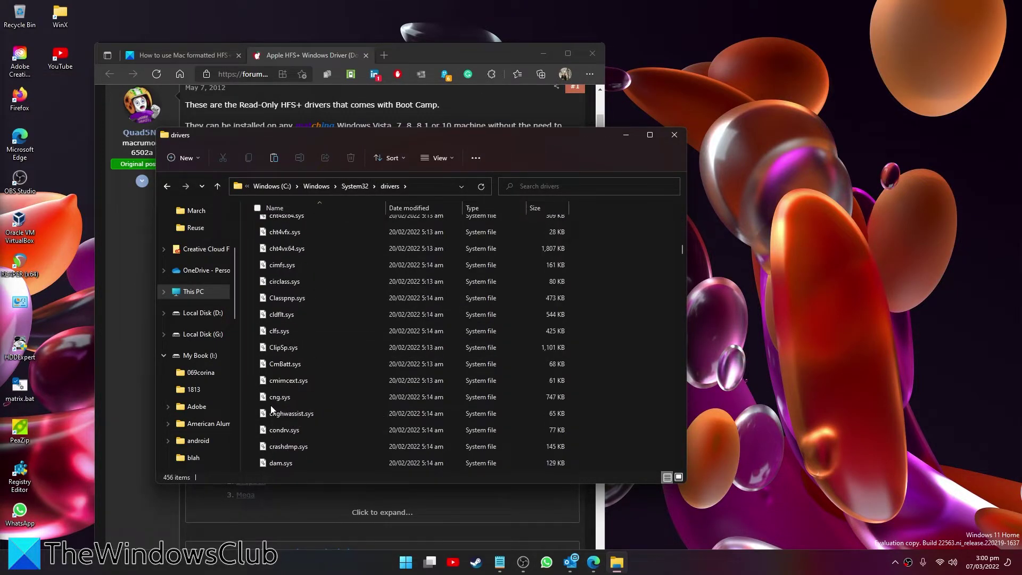
{"action": "scroll", "coordinate": [271, 410], "scroll_direction": "down", "scroll_amount": 3}
{"action": "right_click", "coordinate": [637, 310]}
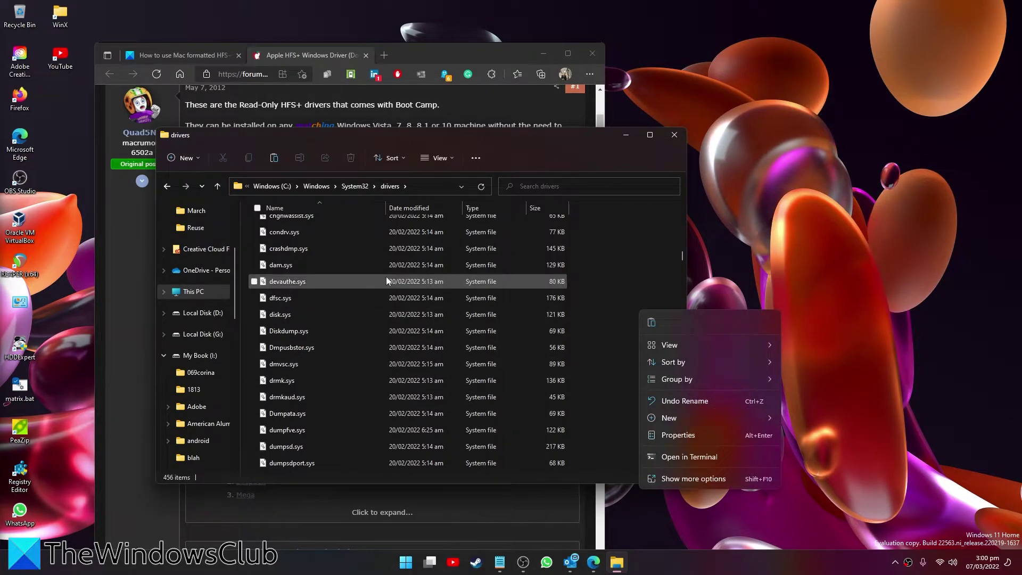
{"action": "scroll", "coordinate": [385, 276], "scroll_direction": "down", "scroll_amount": 20}
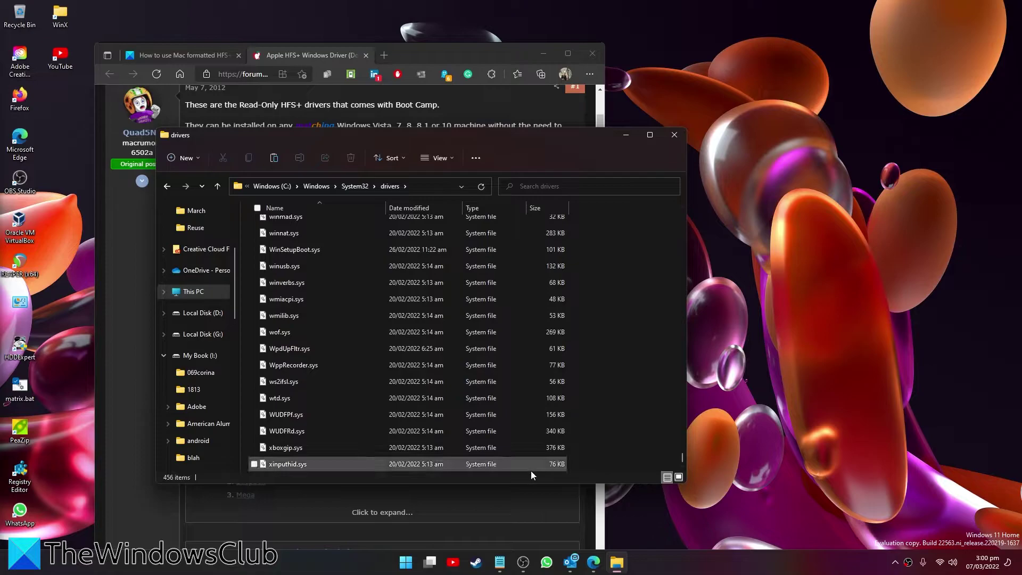
{"action": "right_click", "coordinate": [613, 309]}
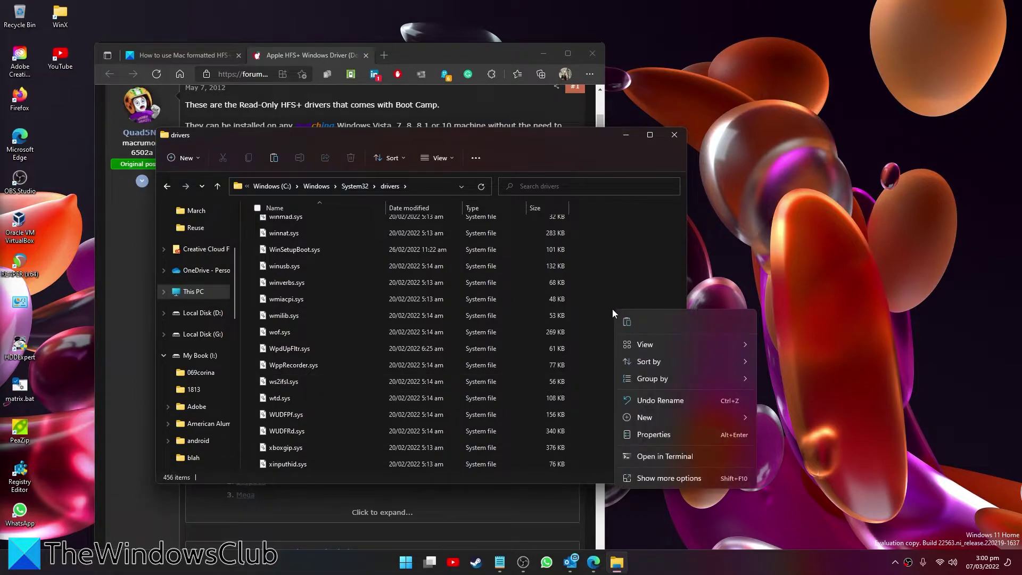
{"action": "left_click", "coordinate": [657, 476]}
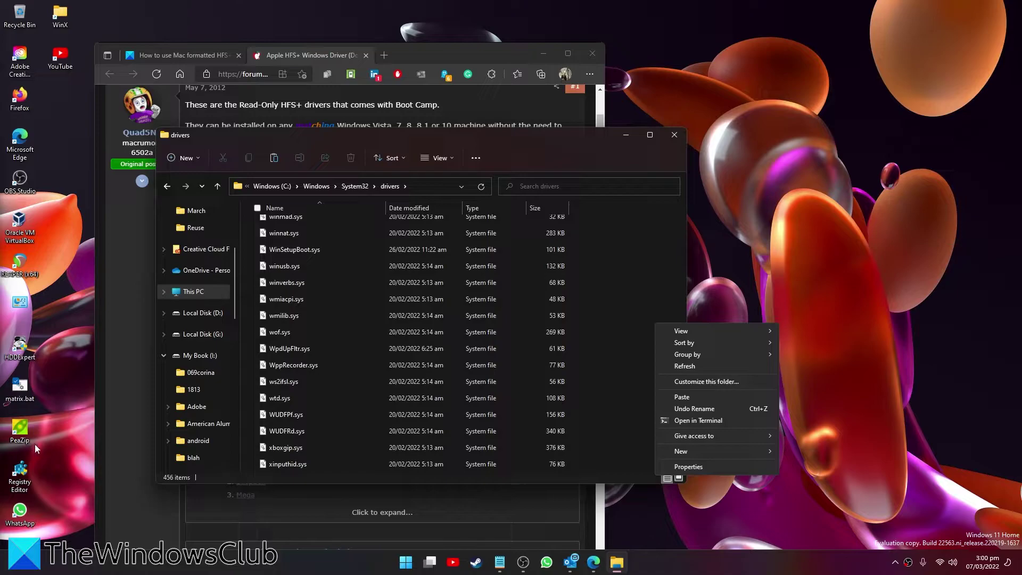
Close the drivers window and reopen the zip's Apple_HFS_for_NT6x folder from Recent files.
{"action": "left_click", "coordinate": [674, 135]}
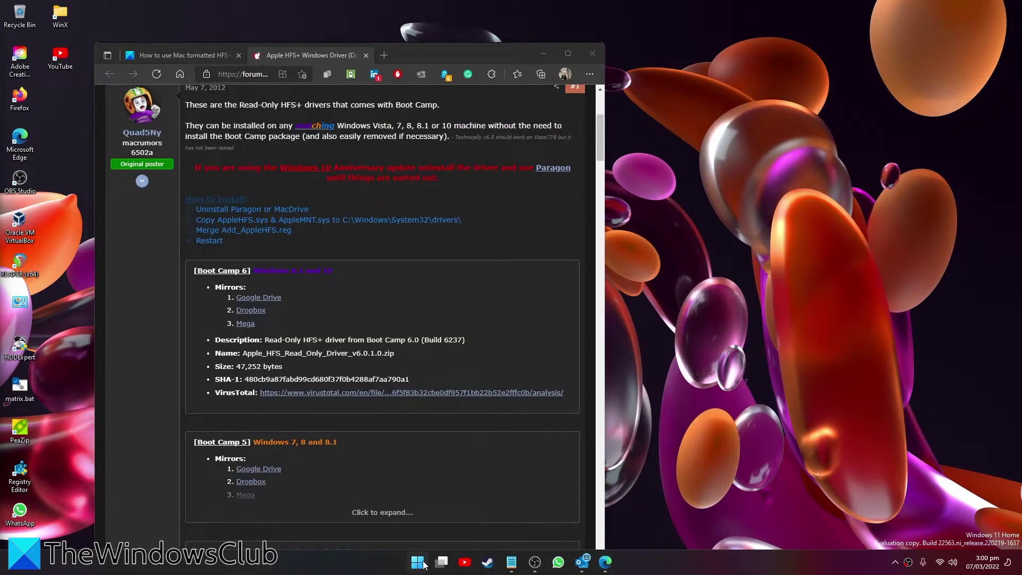
{"action": "left_click", "coordinate": [418, 562]}
{"action": "left_click", "coordinate": [640, 253]}
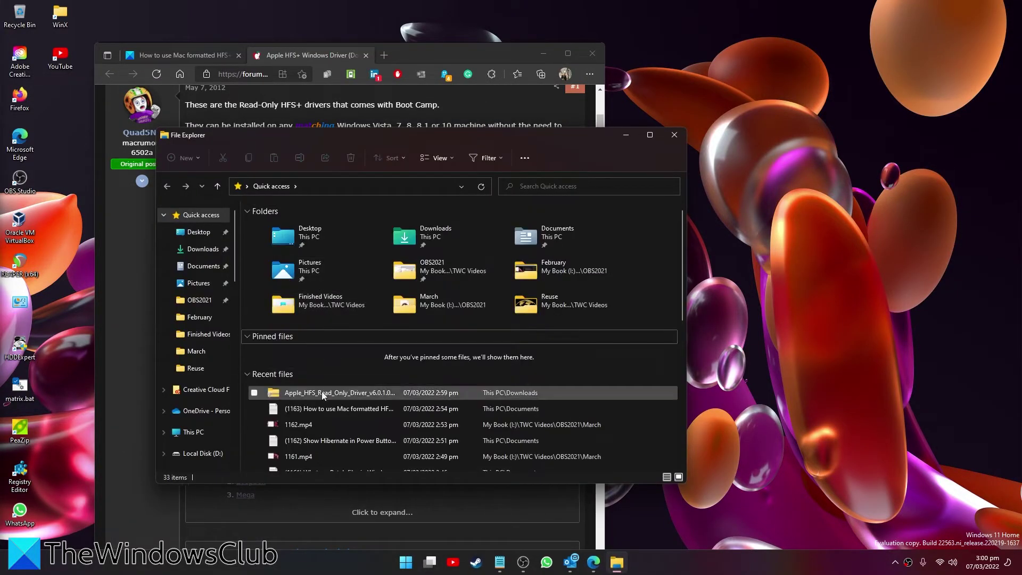
{"action": "double_click", "coordinate": [321, 392]}
{"action": "double_click", "coordinate": [291, 228]}
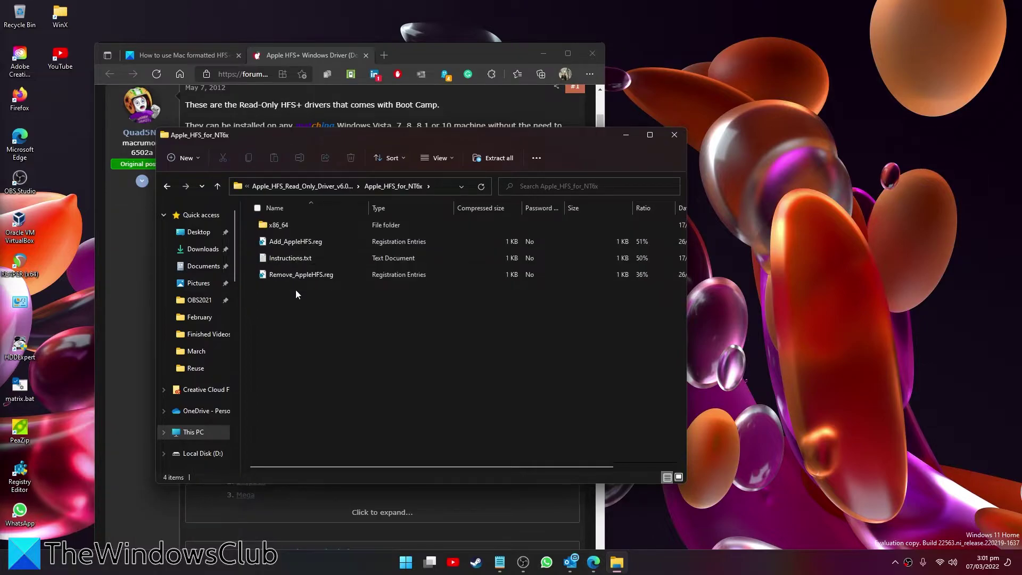
{"action": "left_click_drag", "start_coordinate": [577, 139], "coordinate": [711, 203]}
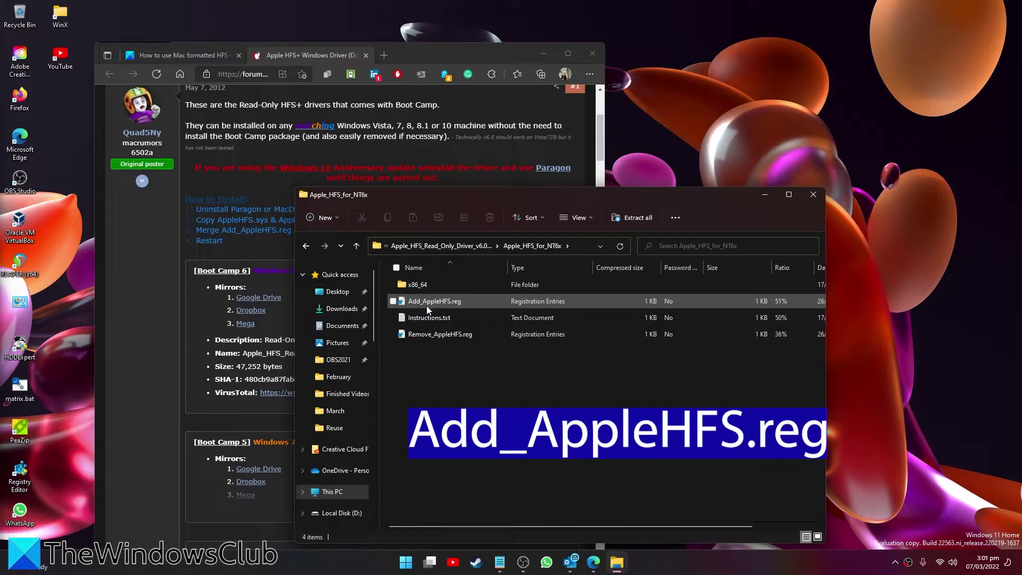
{"action": "double_click", "coordinate": [462, 302]}
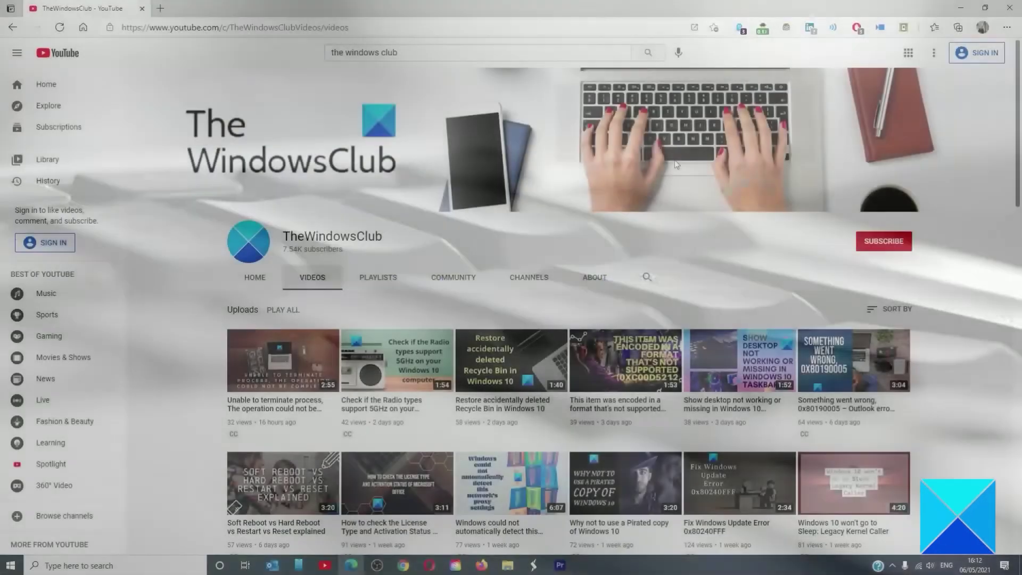
Scroll down through TheWindowsClub's uploaded videos grid and back up to the top.
{"action": "scroll", "coordinate": [675, 160], "scroll_direction": "down", "scroll_amount": 3}
{"action": "scroll", "coordinate": [675, 159], "scroll_direction": "down", "scroll_amount": 12}
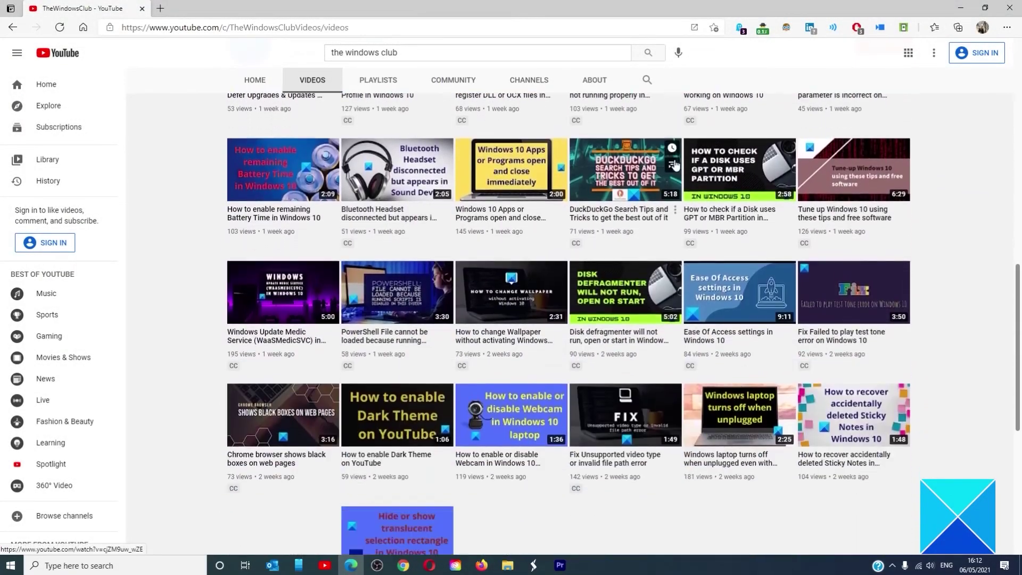
{"action": "scroll", "coordinate": [675, 165], "scroll_direction": "up", "scroll_amount": 8}
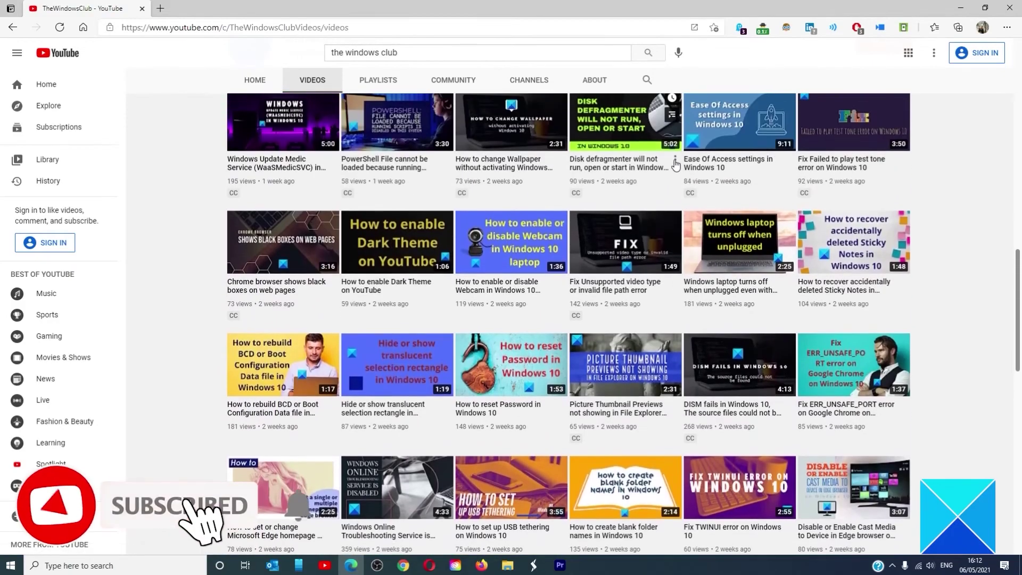
{"action": "scroll", "coordinate": [675, 165], "scroll_direction": "up", "scroll_amount": 10}
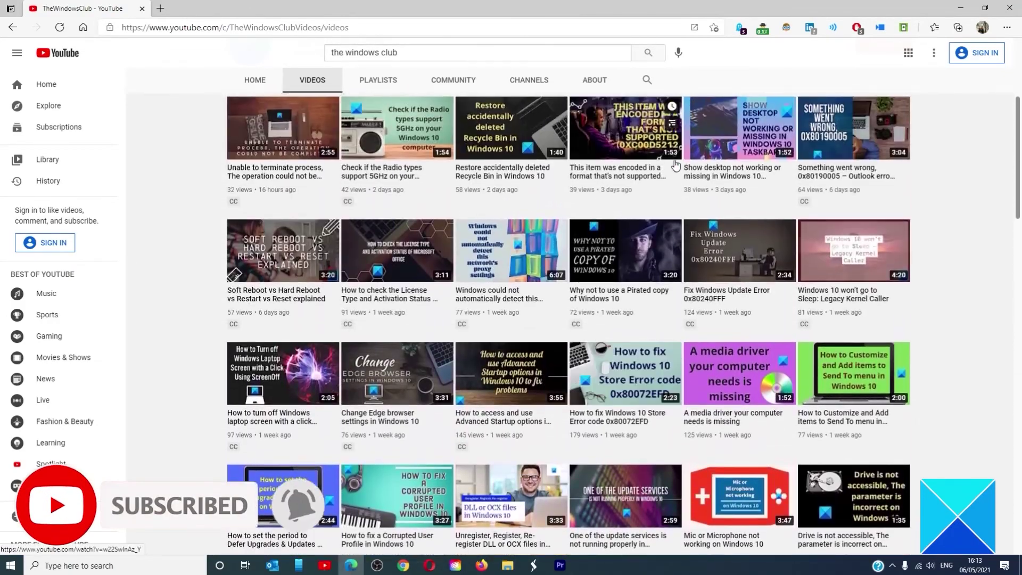